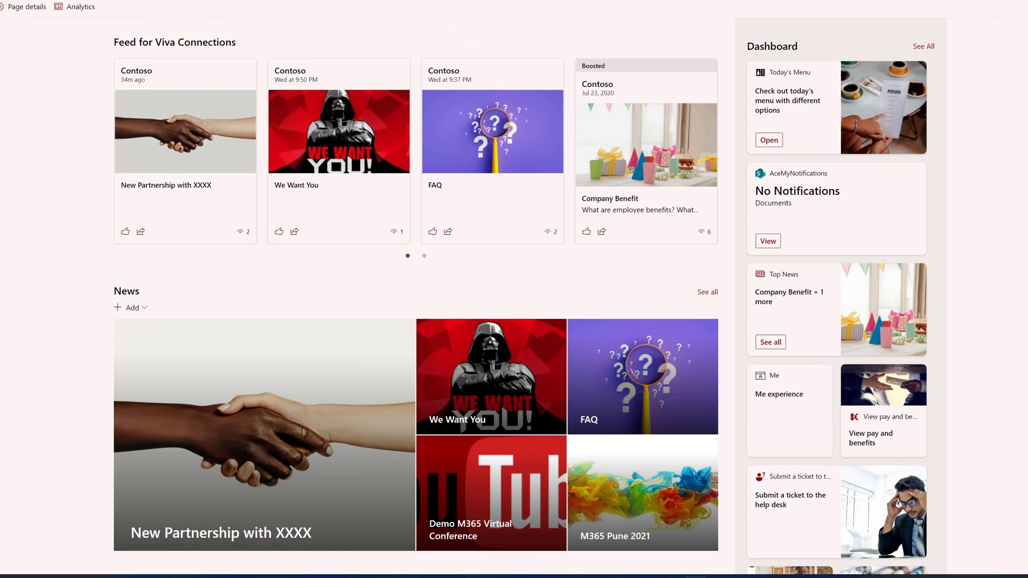
Select the Viva Connections feed, page its cards forward and back, then select the Dashboard web part
{"action": "scroll", "coordinate": [803, 37], "scroll_direction": "down", "scroll_amount": 1}
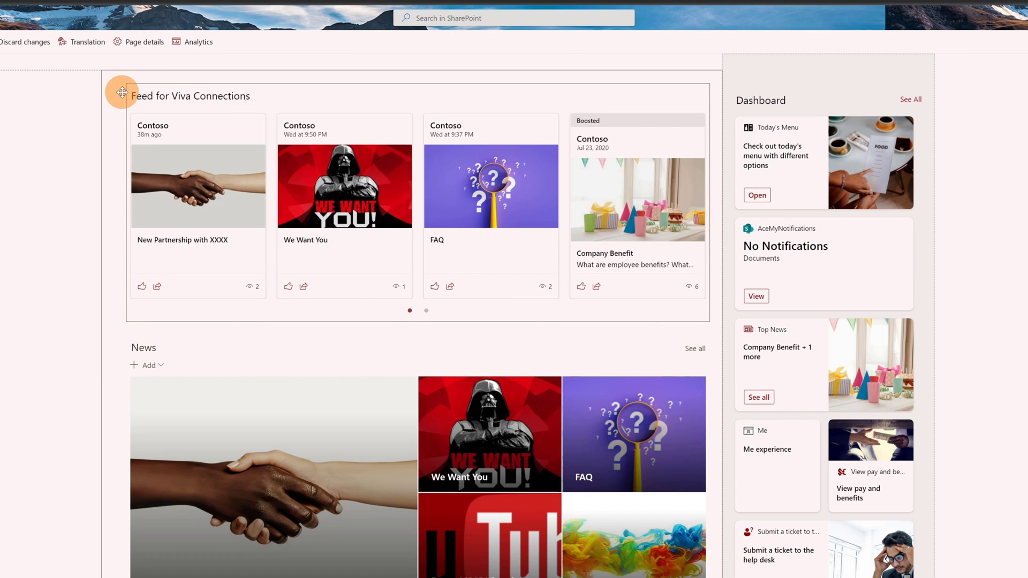
{"action": "left_click", "coordinate": [203, 110]}
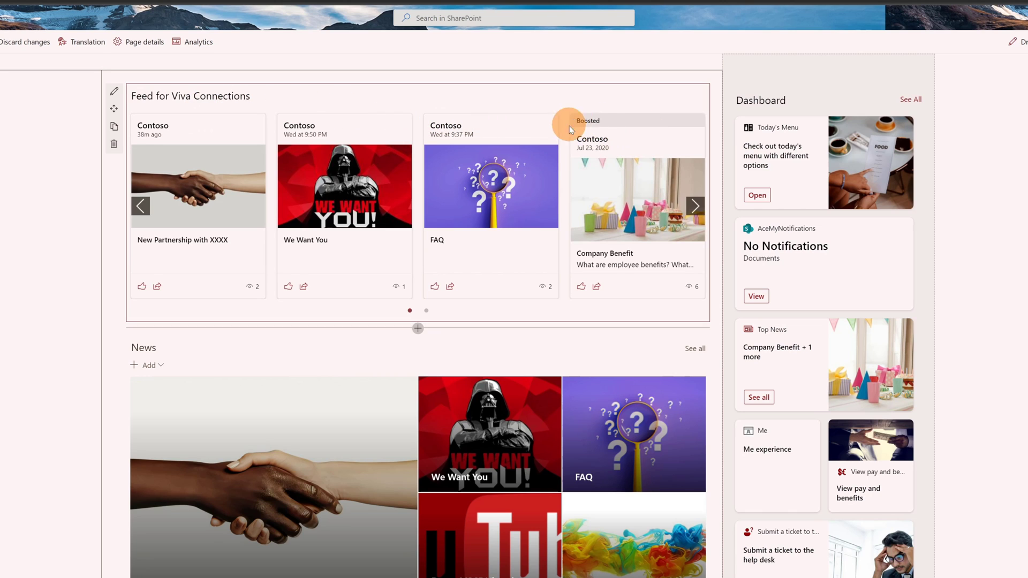
{"action": "left_click", "coordinate": [695, 206]}
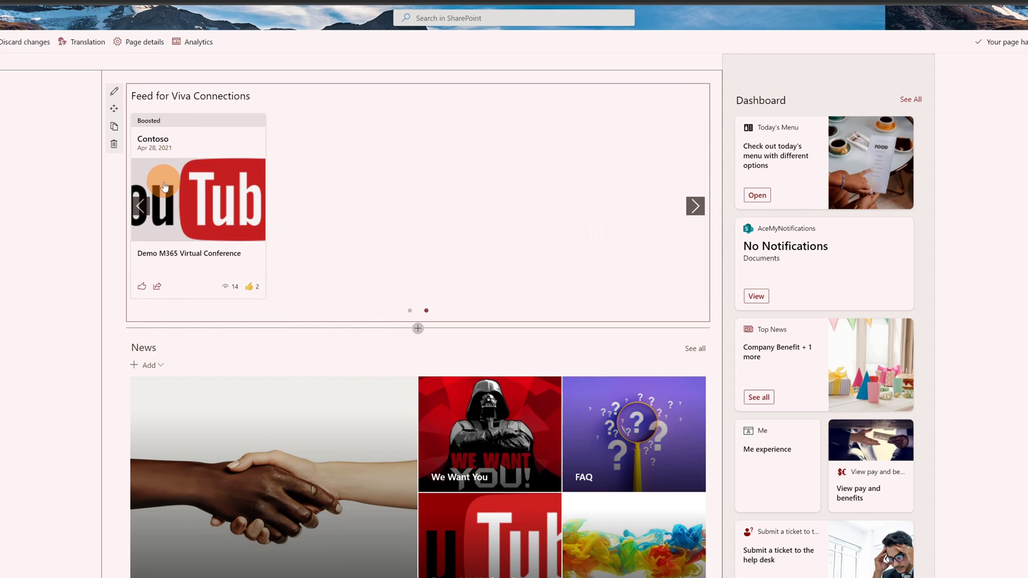
{"action": "left_click", "coordinate": [141, 209]}
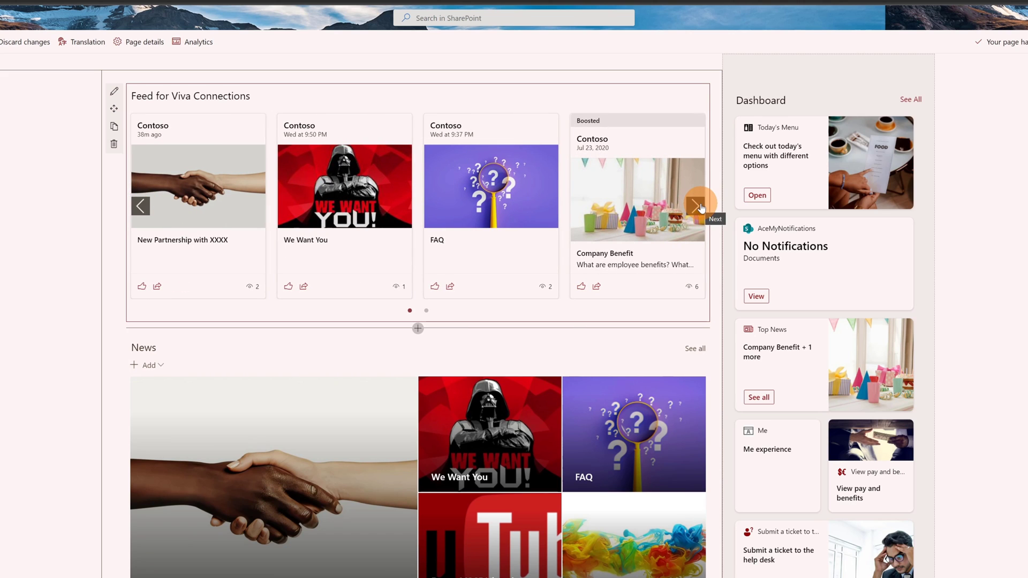
{"action": "left_click", "coordinate": [787, 259]}
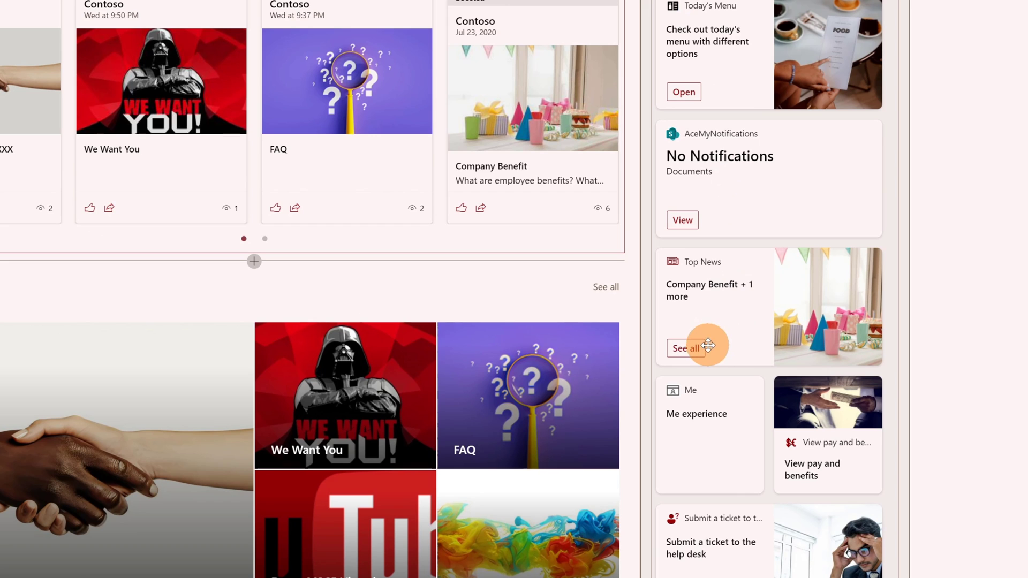
Open the Dashboard's full Top News list showing Company Benefit and Demo M365 Virtual Conference
{"action": "scroll", "coordinate": [680, 349], "scroll_direction": "down", "scroll_amount": 1}
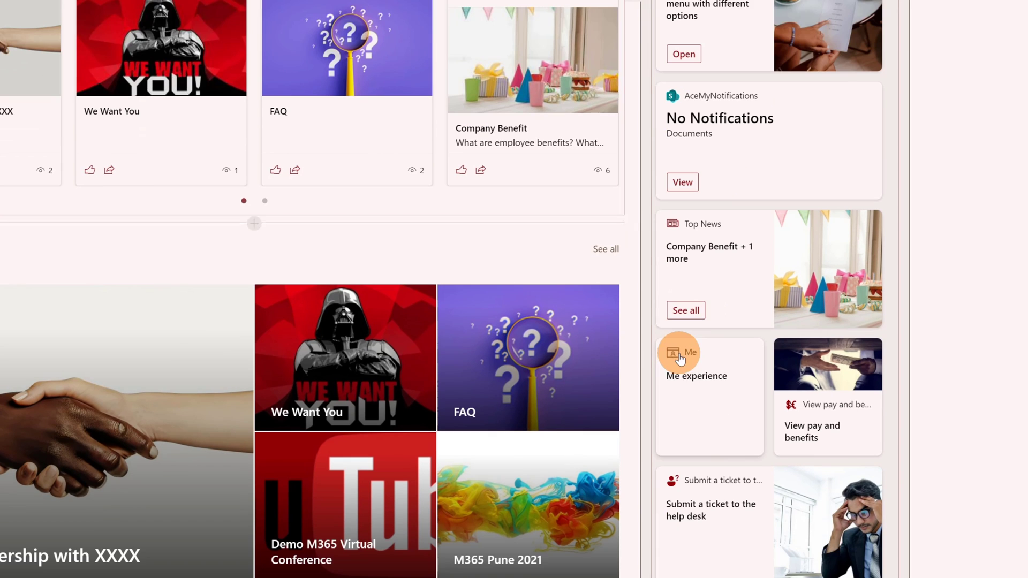
{"action": "left_click", "coordinate": [691, 315]}
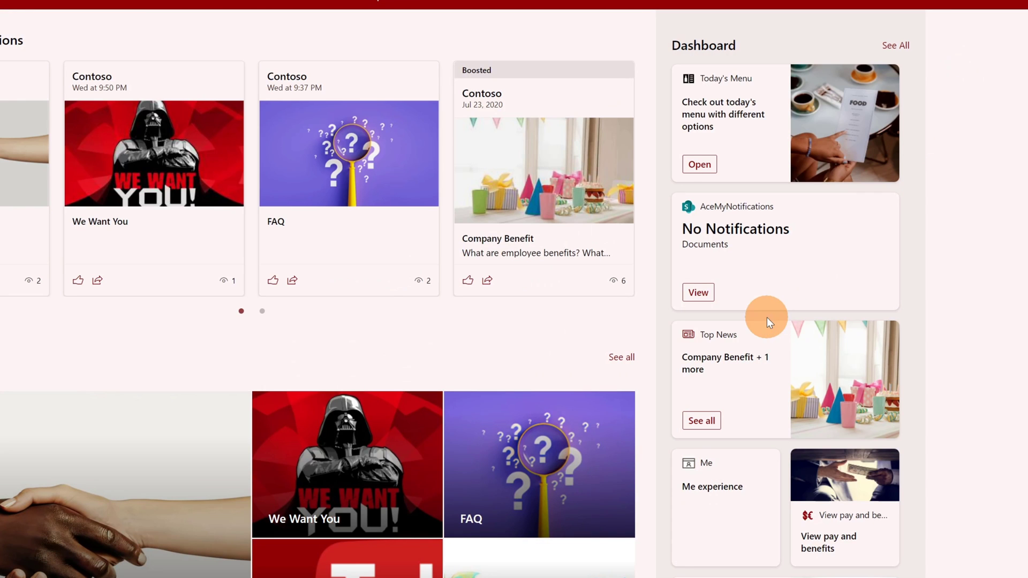
{"action": "left_click", "coordinate": [710, 423]}
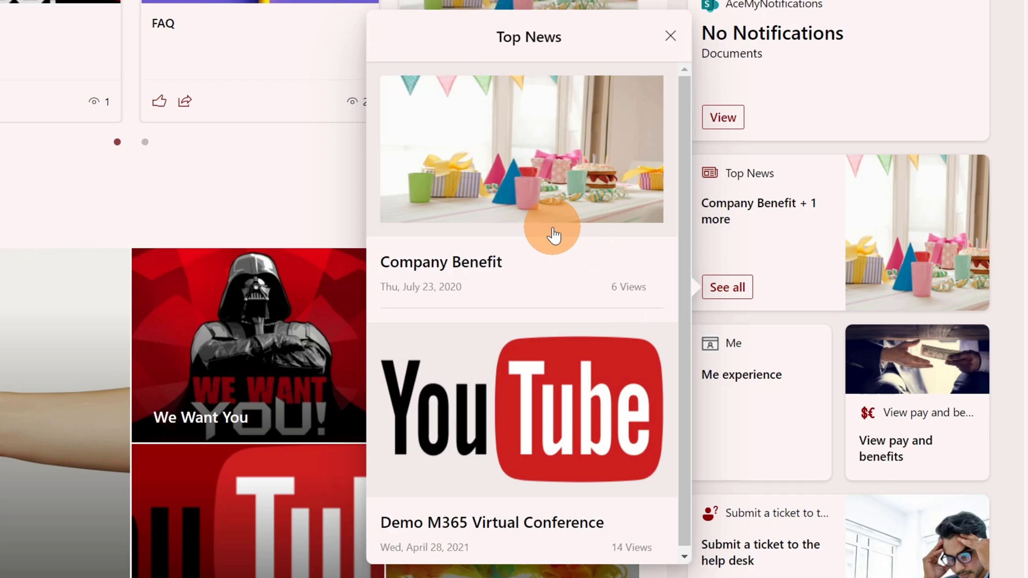
{"action": "scroll", "coordinate": [554, 236], "scroll_direction": "down", "scroll_amount": 1}
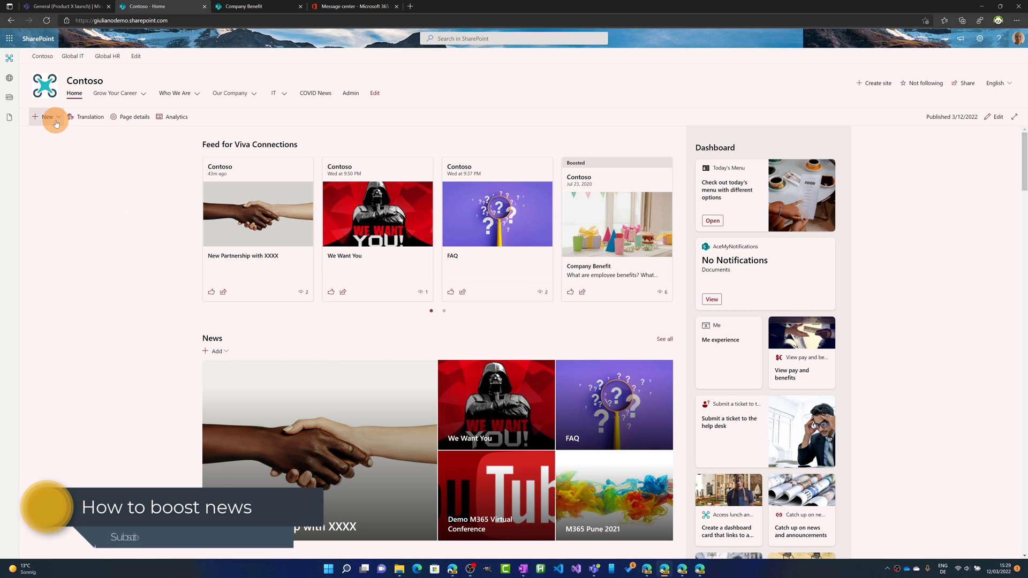
Start a new News post from the site's command bar
{"action": "left_click", "coordinate": [43, 125]}
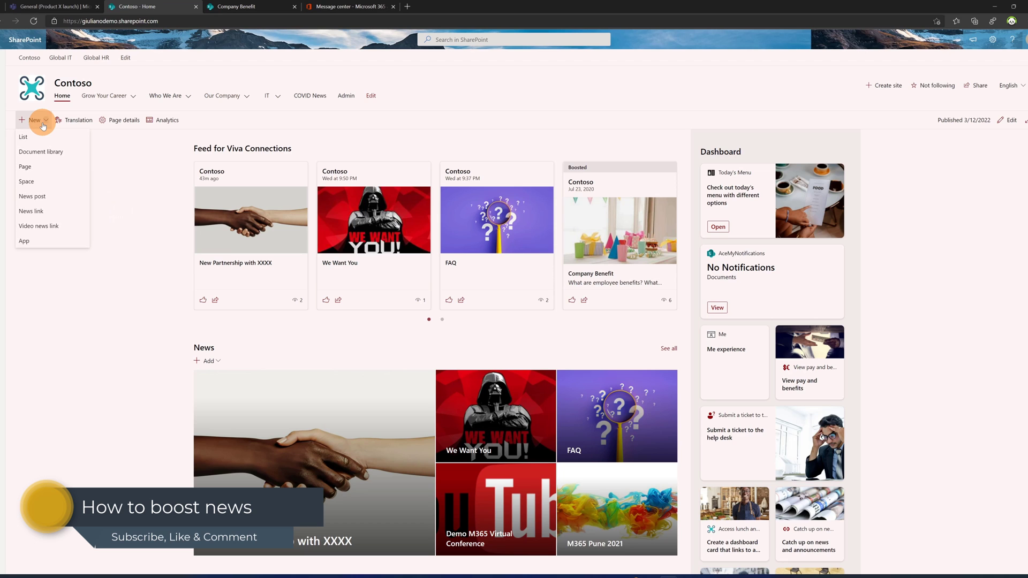
{"action": "left_click", "coordinate": [41, 197]}
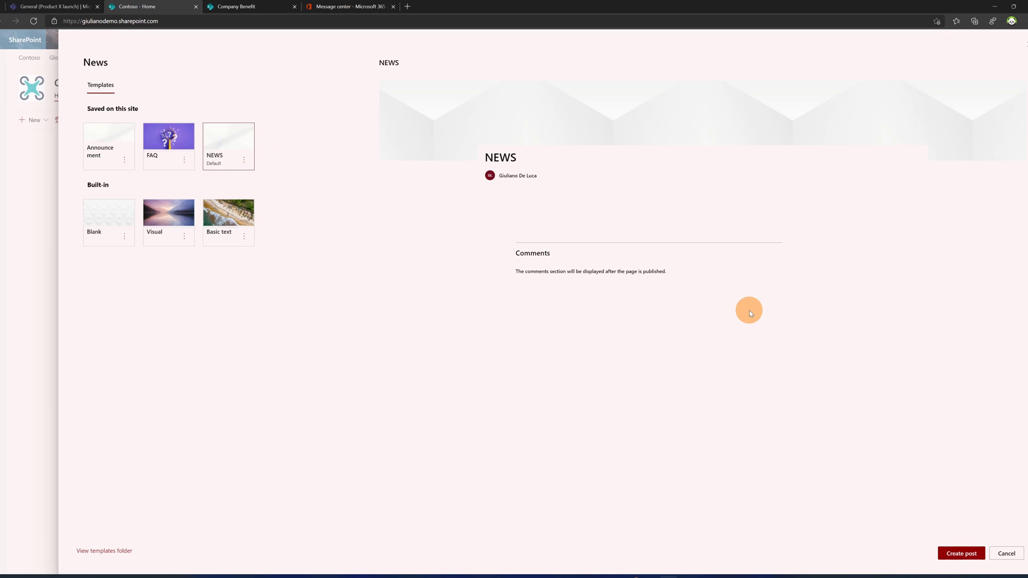
Create the post, title it Lorem Ipsum, and paste the lorem ipsum body text
{"action": "left_click", "coordinate": [972, 554]}
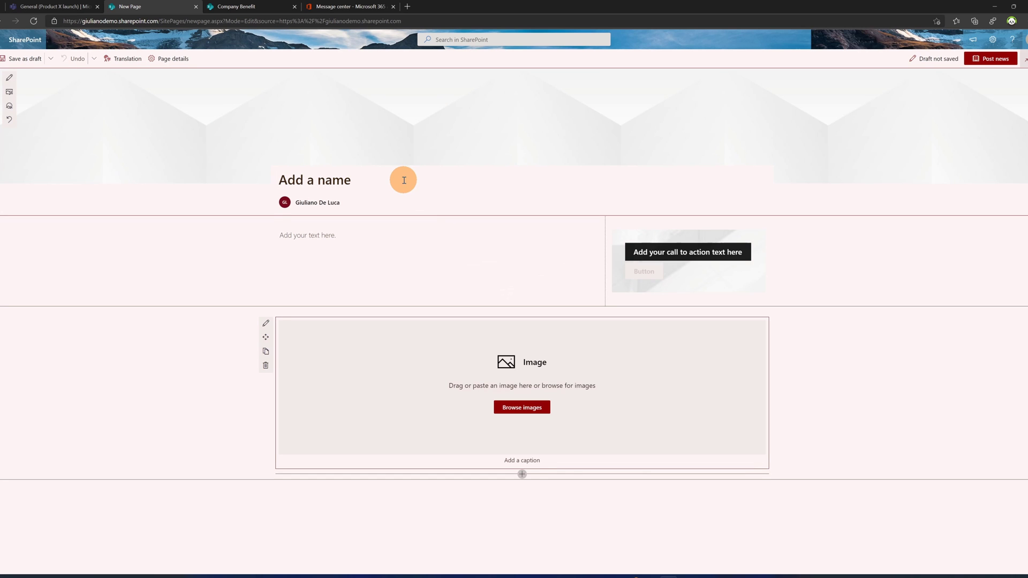
{"action": "left_click", "coordinate": [404, 180]}
{"action": "type", "text": "Lorem Ipsum"}
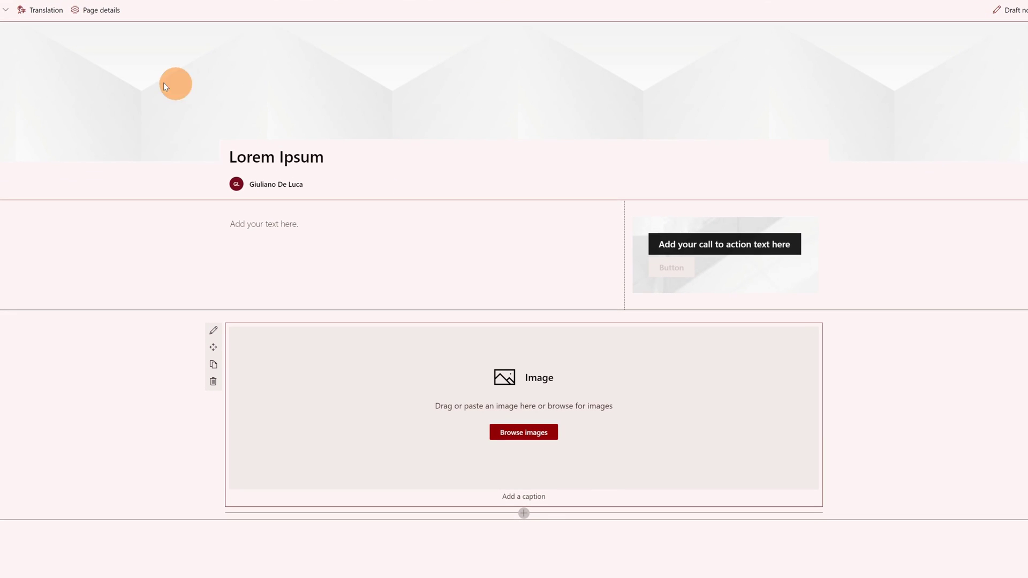
{"action": "left_click", "coordinate": [351, 227]}
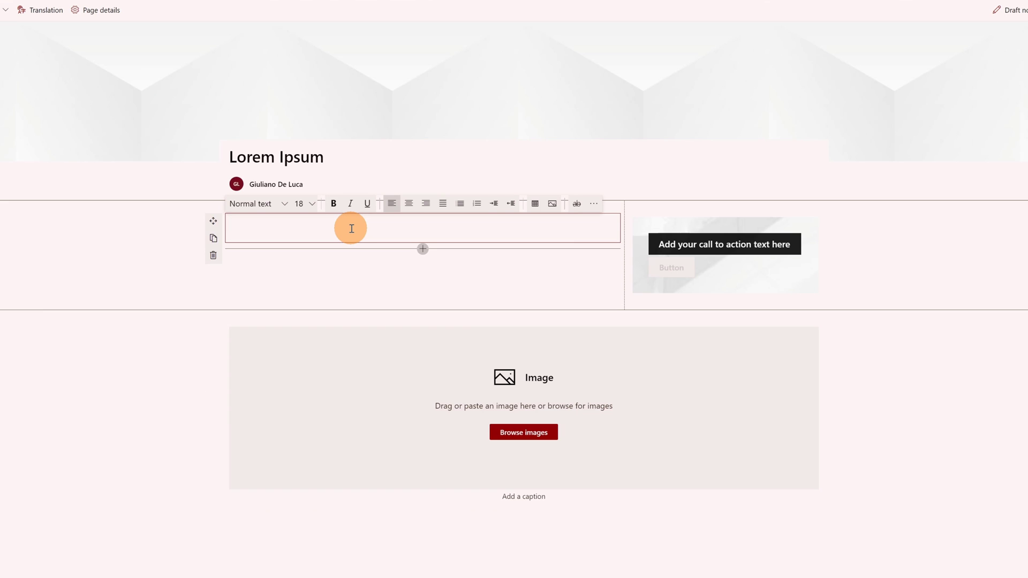
{"action": "type", "text": "Lorem ipsum dolor sit amet, consetetur sadipscing elitr, sed diam nonumy eirmod tempor invidunt ut labore et dolore magna aliquyam erat, sed diam voluptua. At vero eos et accusam et justo duo dolores et ea rebum. Stet clita kasd gubergren, no sea takimata sanctus est Lorem ipsum dolor sit amet. Lorem ipsum dolor sit amet, consetetur sadipscing elitr, sed diam nonumy eirmod tempor invidunt ut labore et dolore magna aliquyam erat, sed diam voluptua. At vero eos et accusam et justo duo dolores et ea rebum. Stet clita kasd gubergren, no sea takimata sanctus est Lorem ipsum dolor sit amet."}
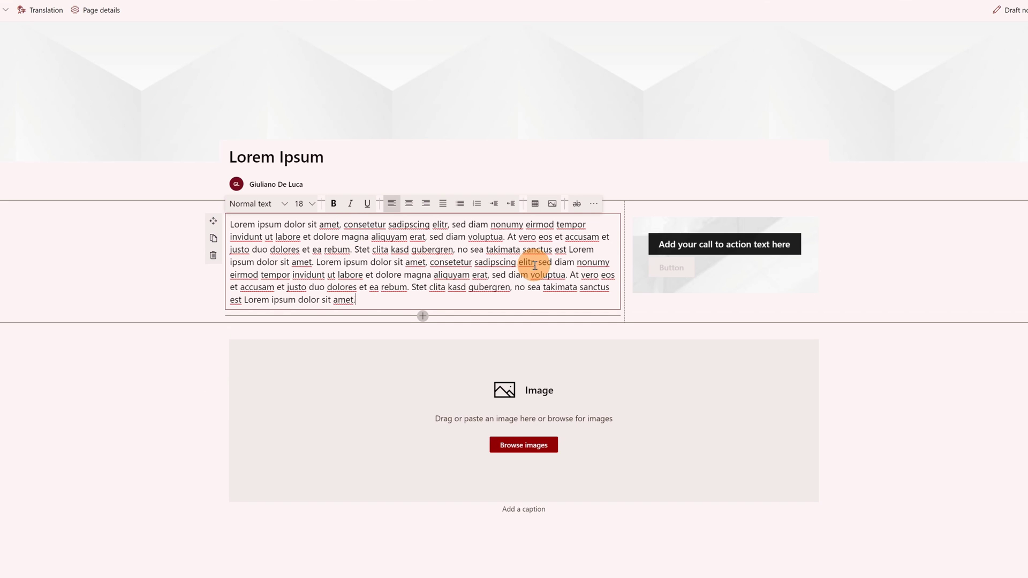
Insert the stock vaccine-vial photo into the post's image section
{"action": "left_click", "coordinate": [523, 446]}
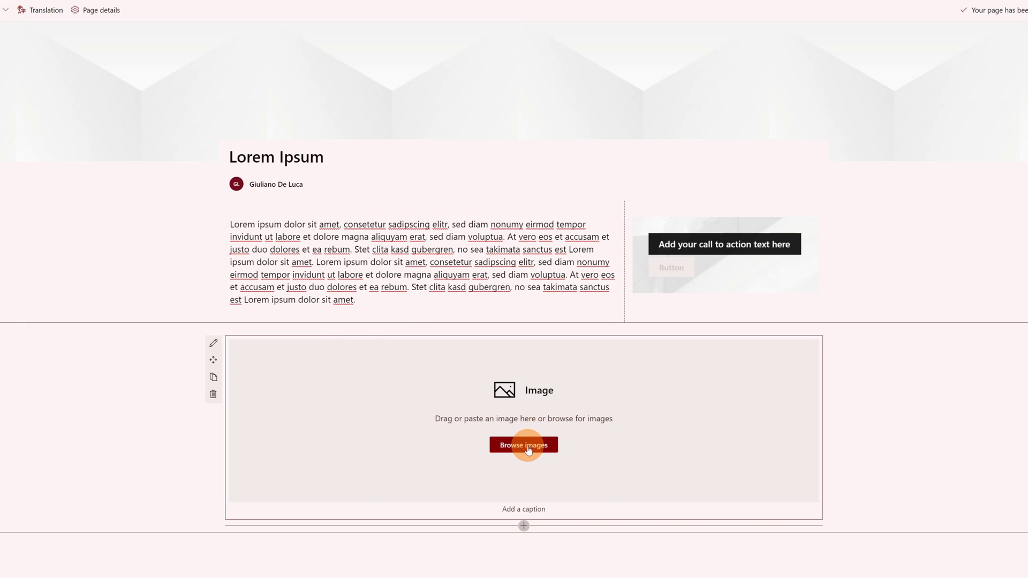
{"action": "left_click", "coordinate": [53, 104]}
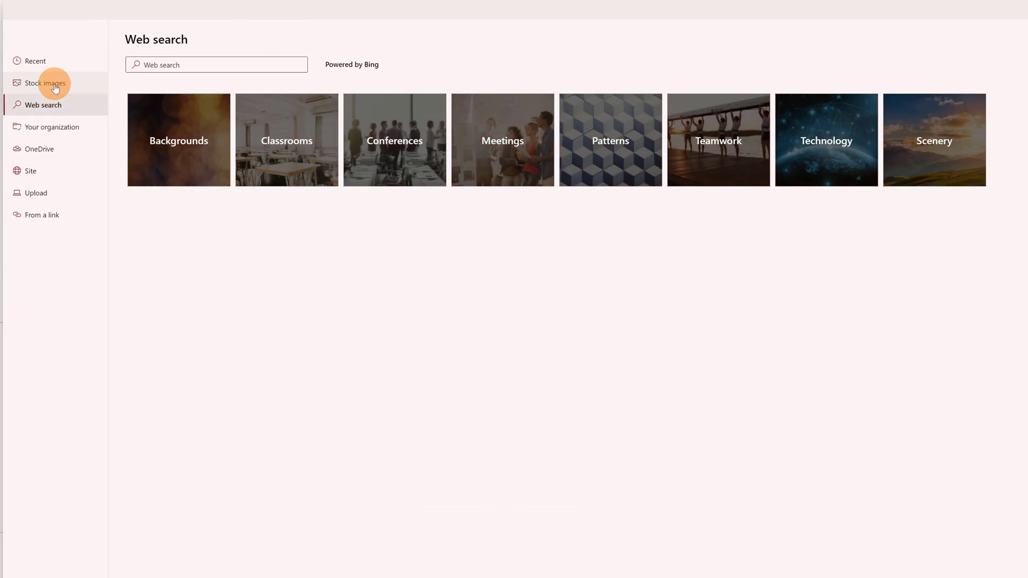
{"action": "left_click", "coordinate": [48, 83]}
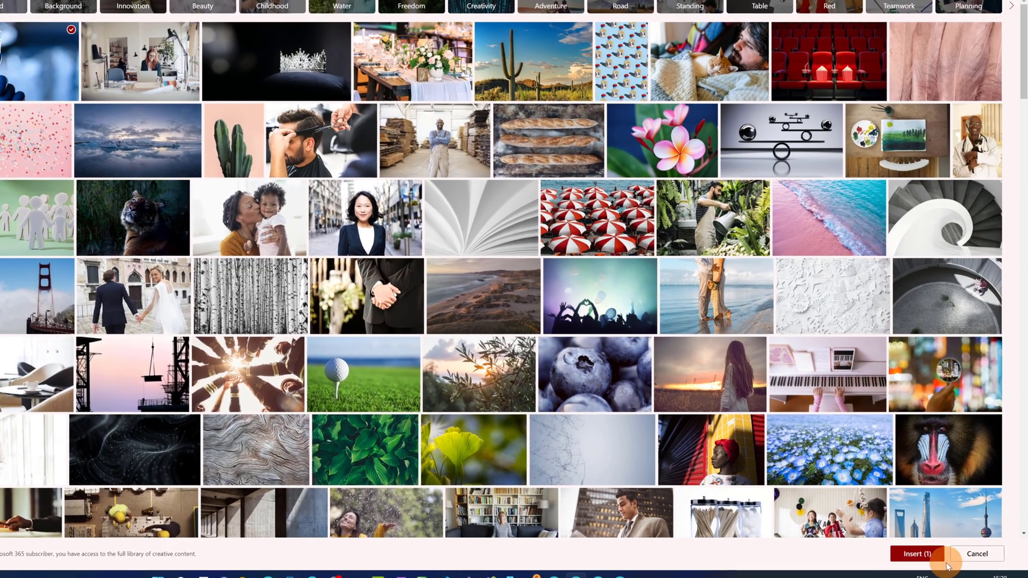
{"action": "left_click", "coordinate": [917, 551]}
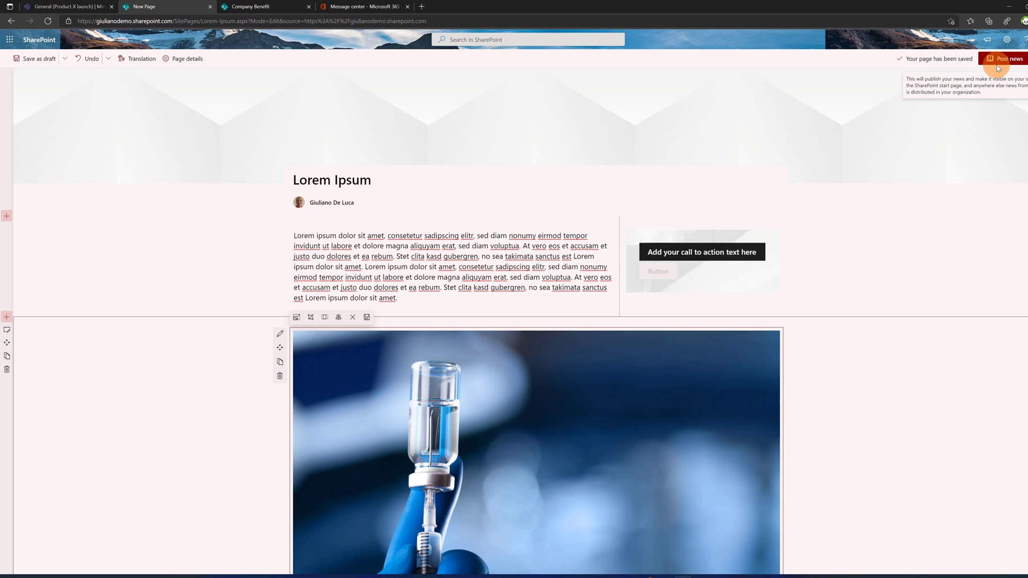
Publish the news post and turn boosting on for it
{"action": "left_click", "coordinate": [997, 68]}
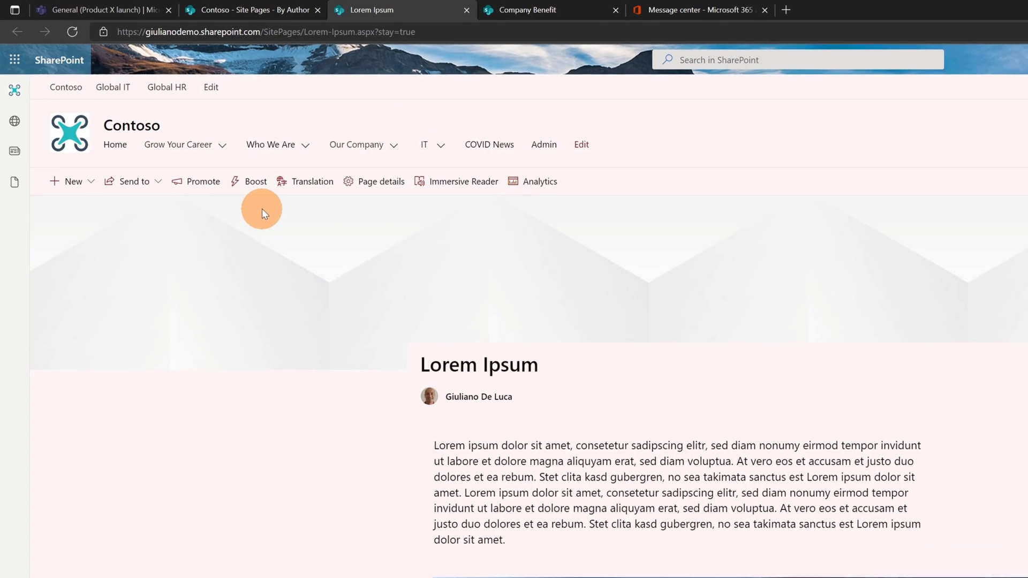
{"action": "left_click", "coordinate": [257, 186]}
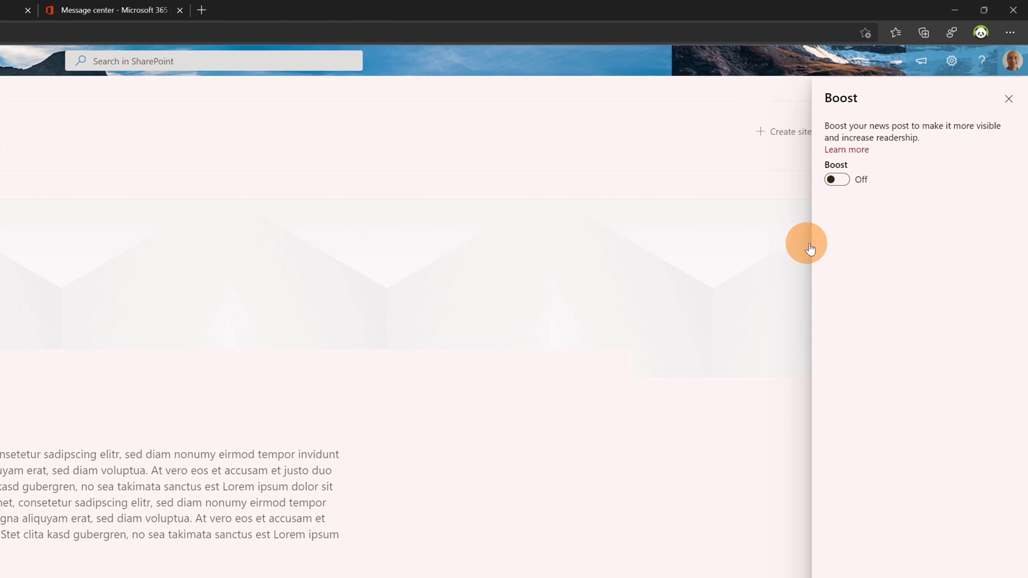
{"action": "left_click", "coordinate": [838, 179]}
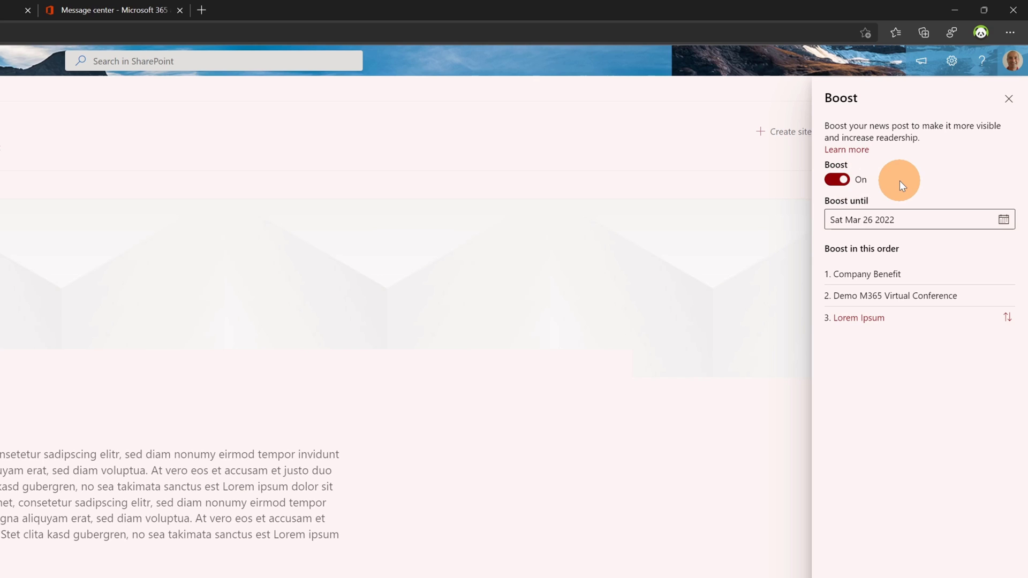
Boost until Apr 30 2022, move Lorem Ipsum to second in the order, and save
{"action": "left_click", "coordinate": [1003, 221]}
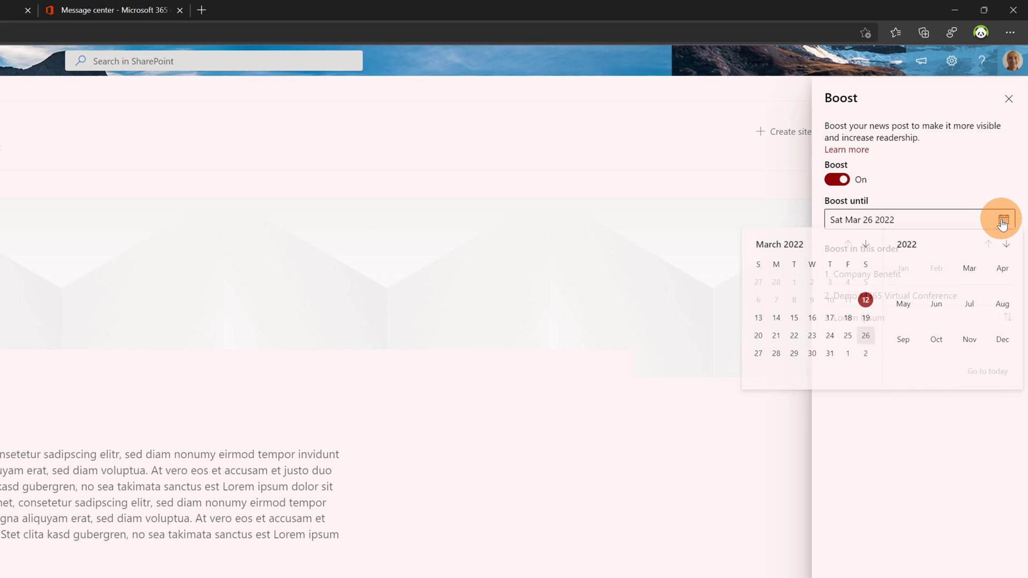
{"action": "left_click", "coordinate": [865, 246]}
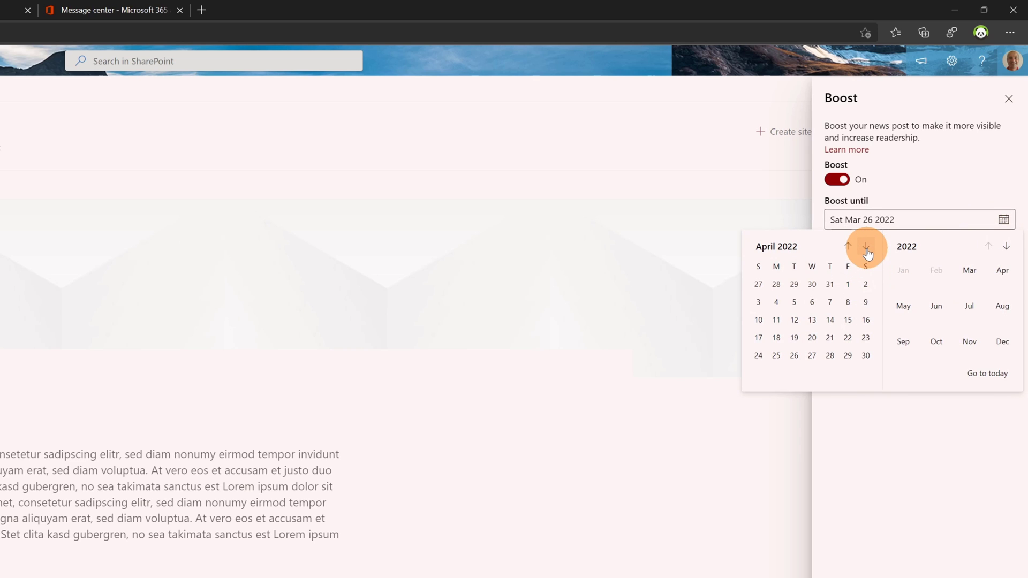
{"action": "left_click", "coordinate": [866, 356]}
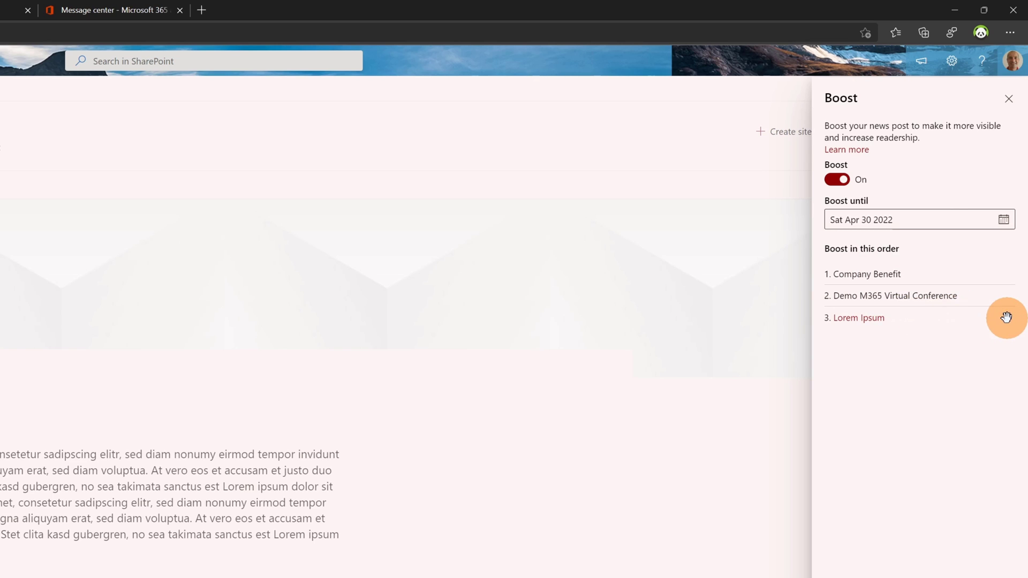
{"action": "left_click_drag", "start_coordinate": [1006, 317], "coordinate": [1008, 296]}
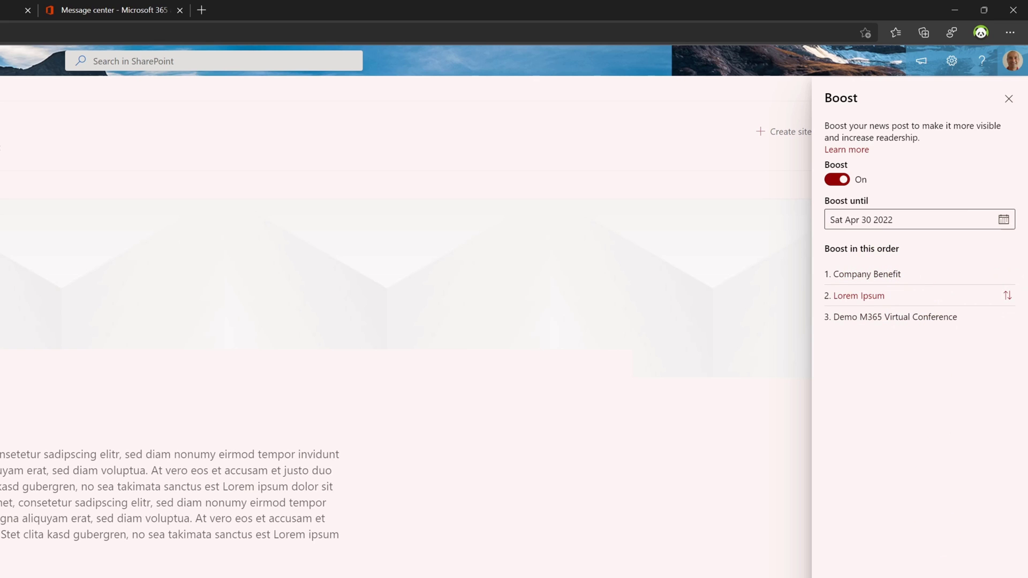
{"action": "left_click", "coordinate": [844, 548]}
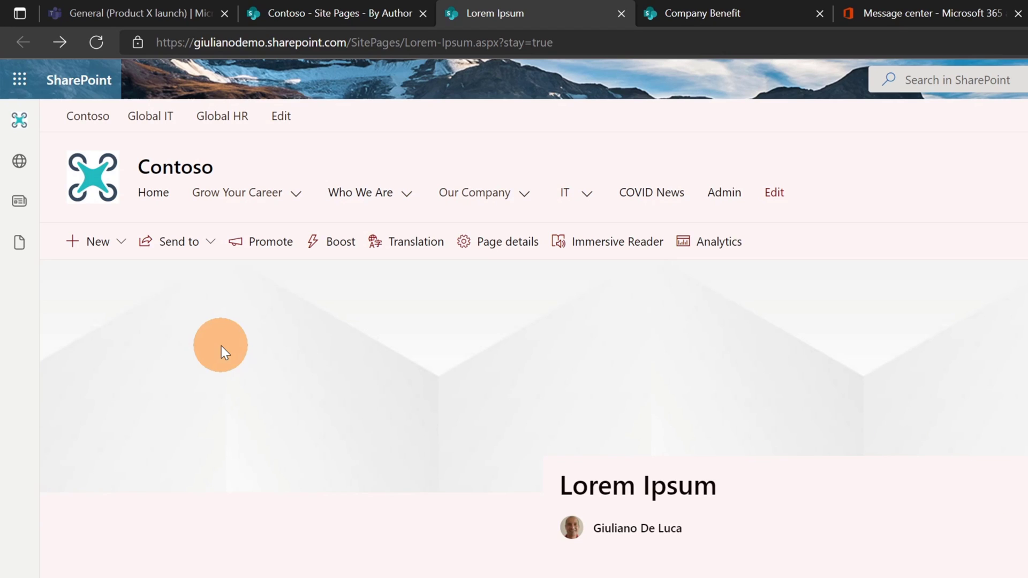
Return to the Contoso home page, check My News, and view Lorem Ipsum leading the News section
{"action": "left_click", "coordinate": [86, 196]}
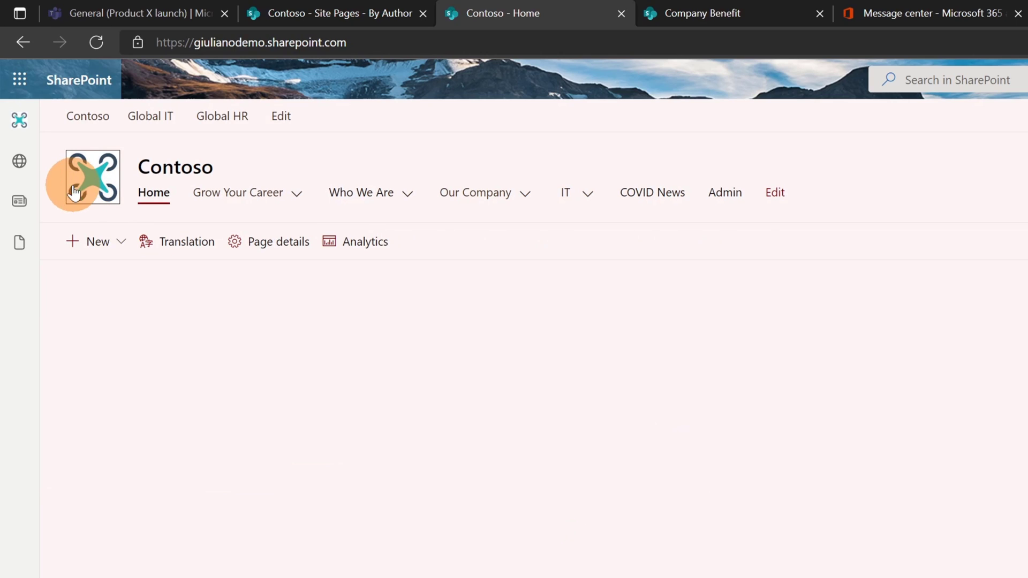
{"action": "left_click", "coordinate": [23, 207]}
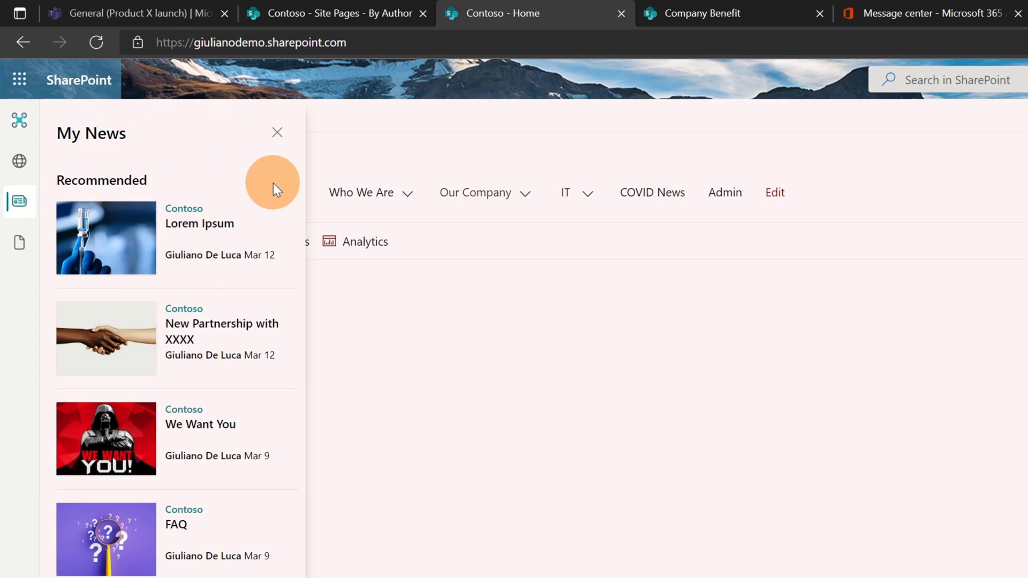
{"action": "left_click", "coordinate": [277, 133]}
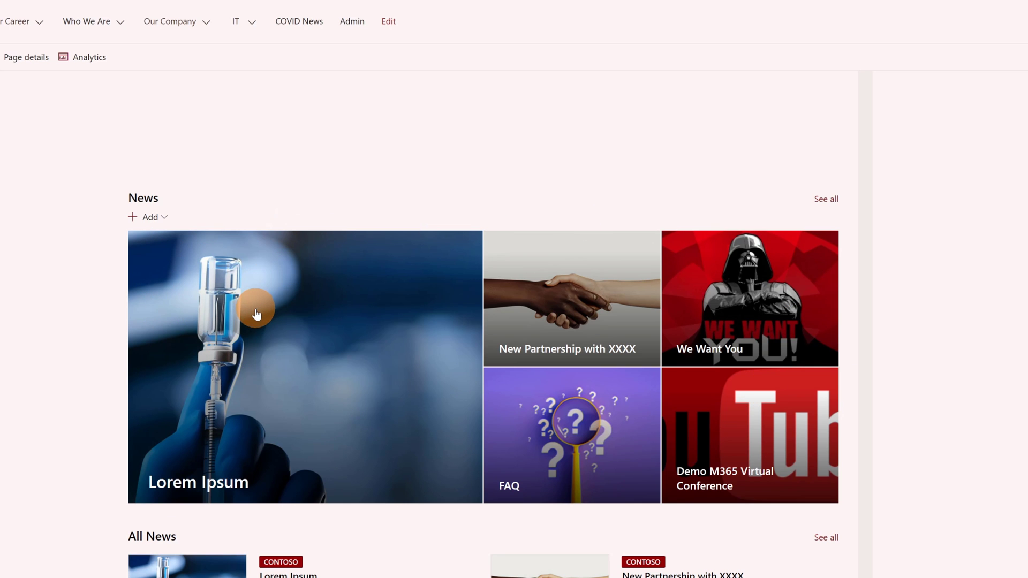
{"action": "scroll", "coordinate": [209, 516], "scroll_direction": "down", "scroll_amount": 3}
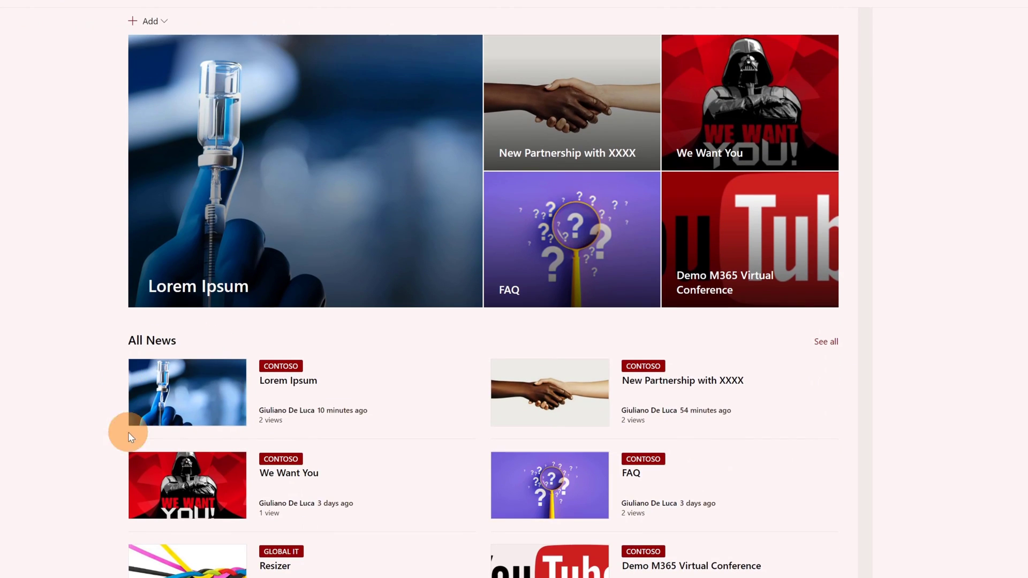